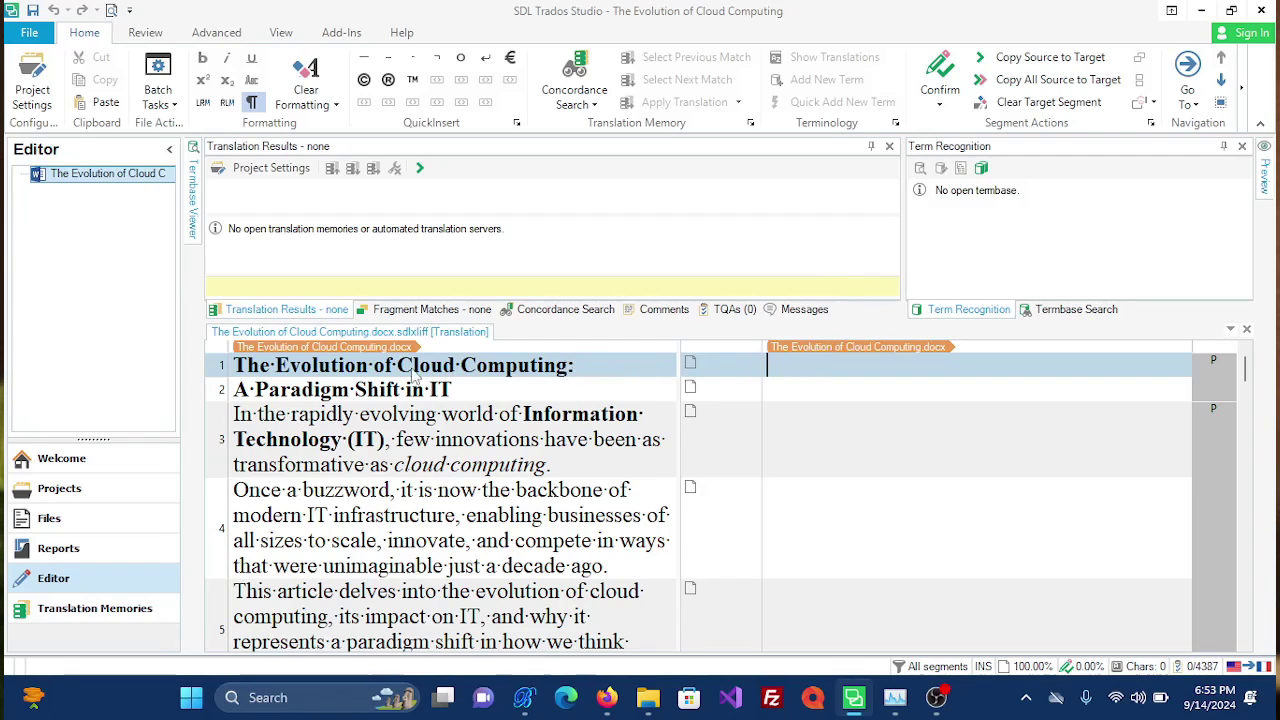
Save The Evolution of Cloud Computing translation document while its French targets are empty.
scroll(732, 400, down, 1)
scroll(732, 400, up, 2)
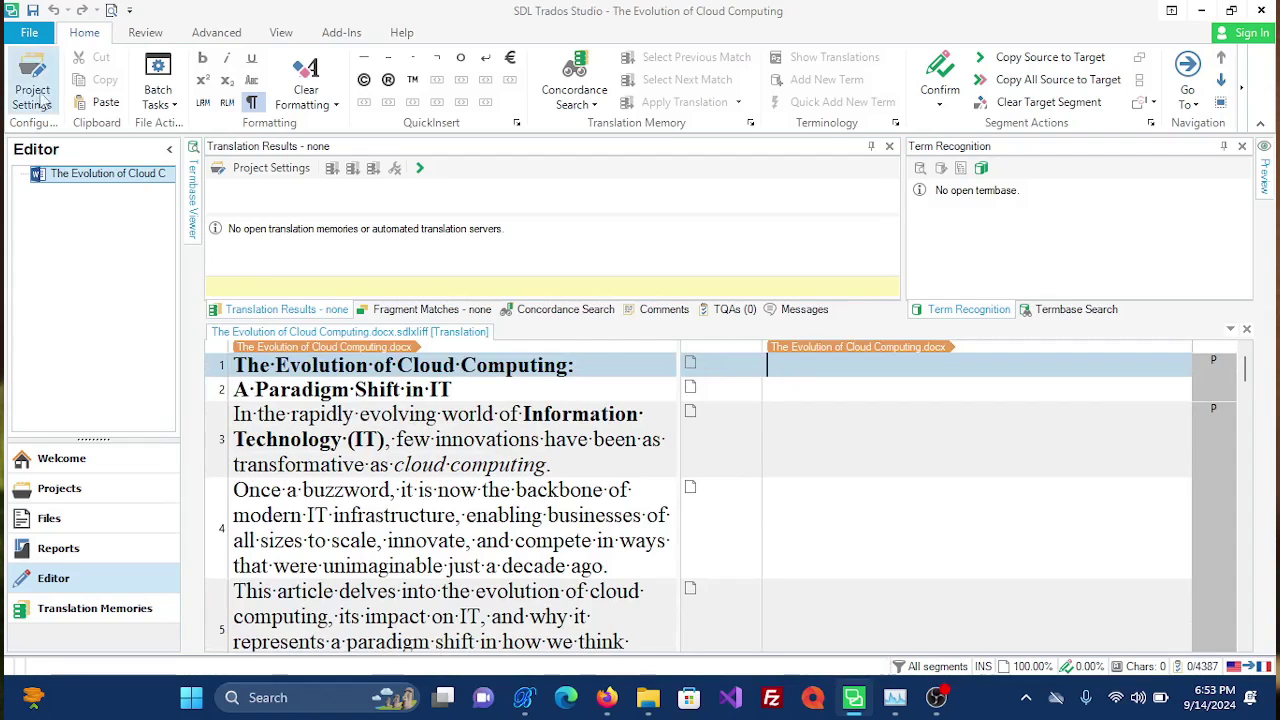
click(33, 10)
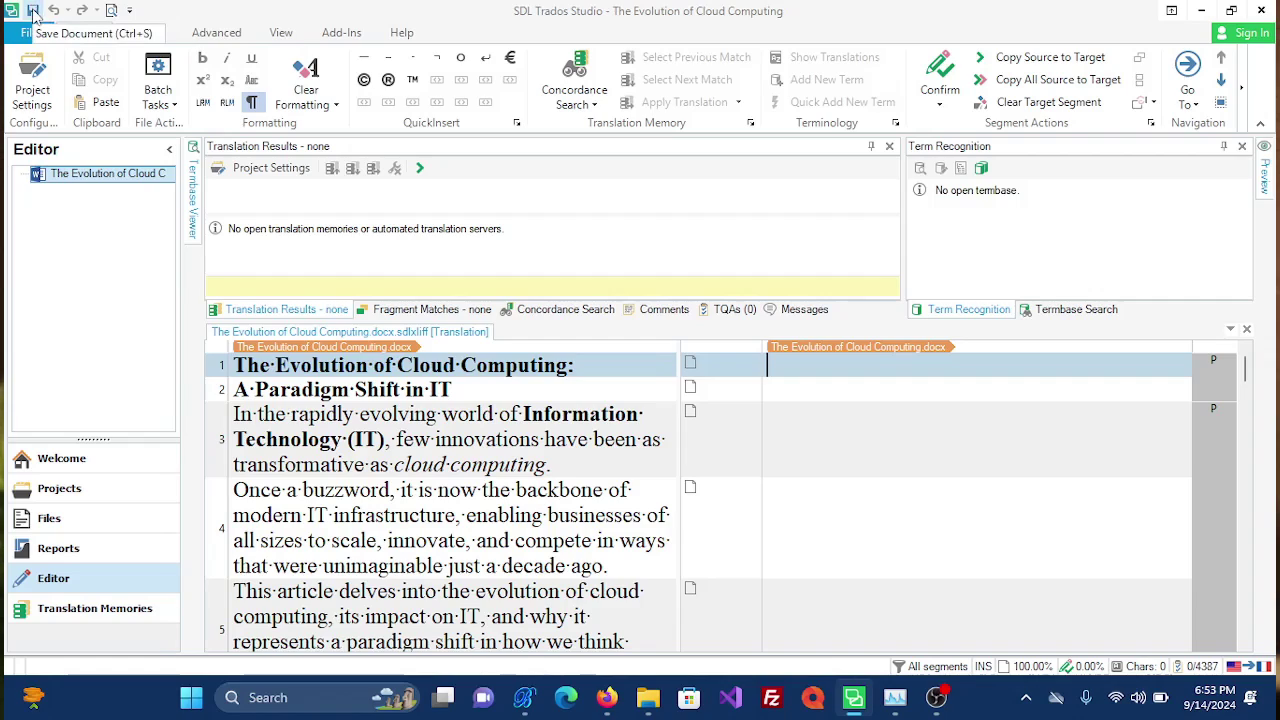
click(33, 10)
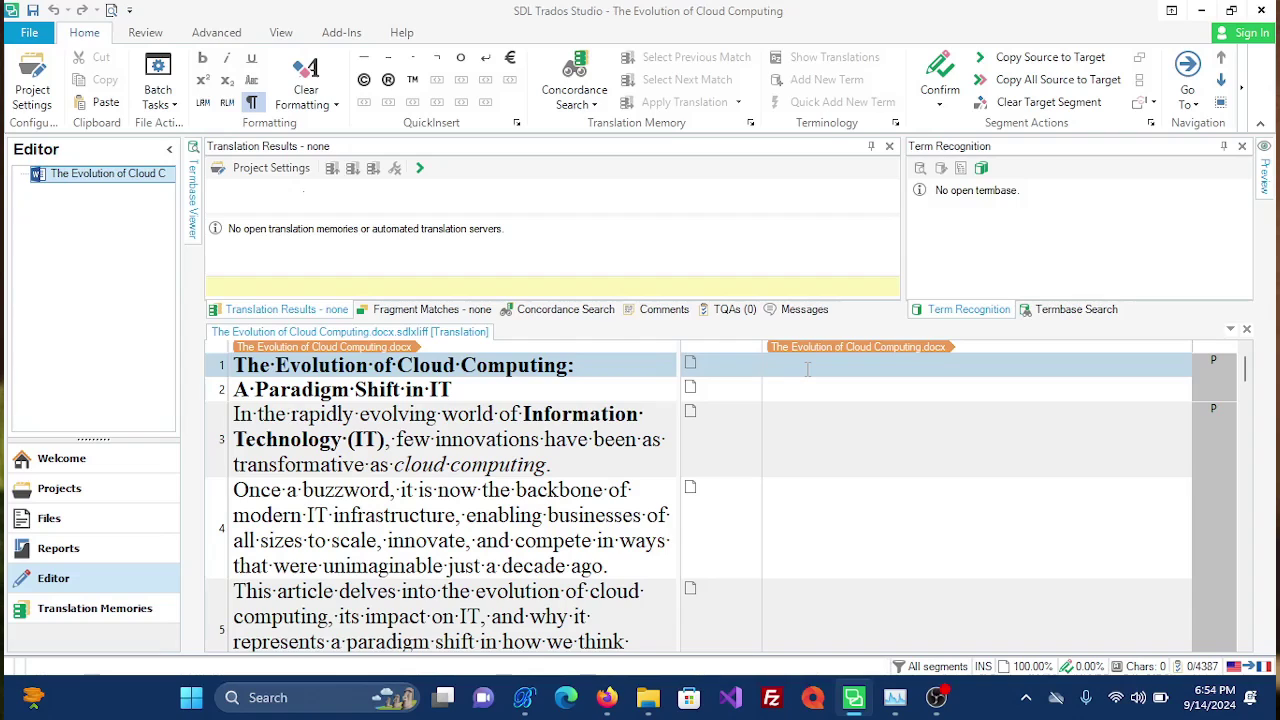
From the Files view, open the sdlxliff file's containing fr-FR folder in File Explorer.
key(ctrl+alt+i)
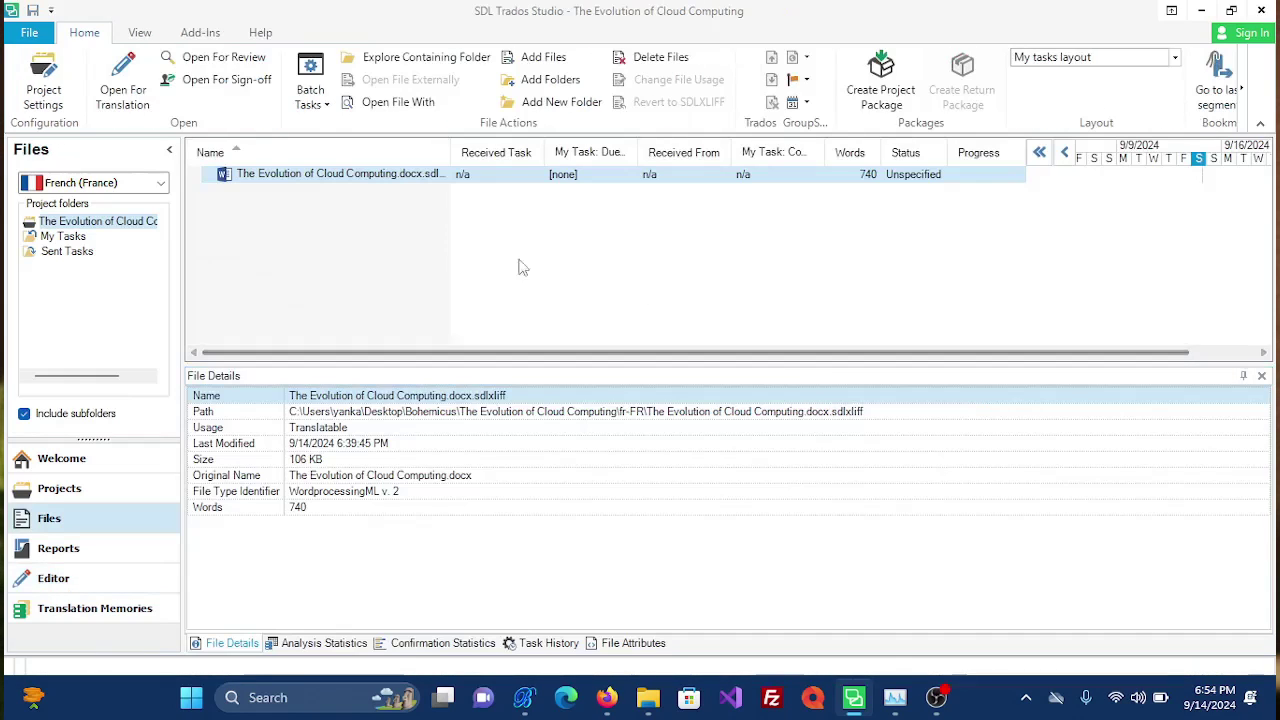
right_click(340, 175)
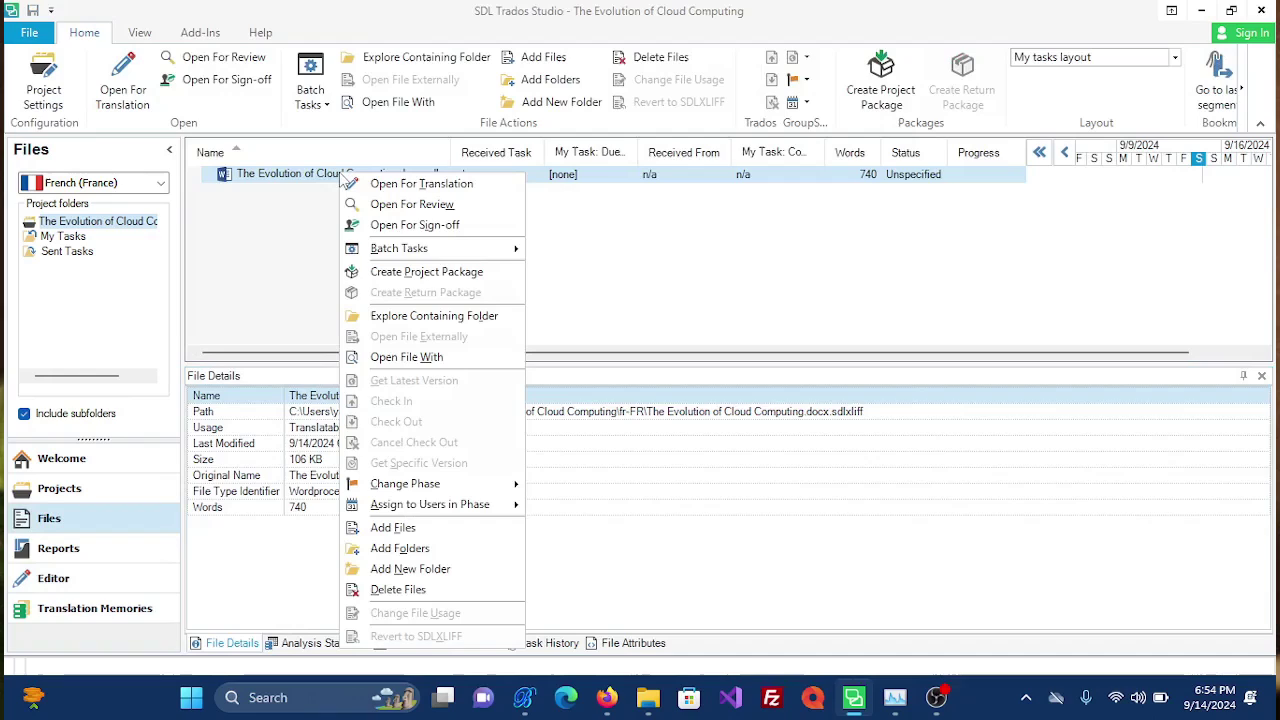
click(429, 318)
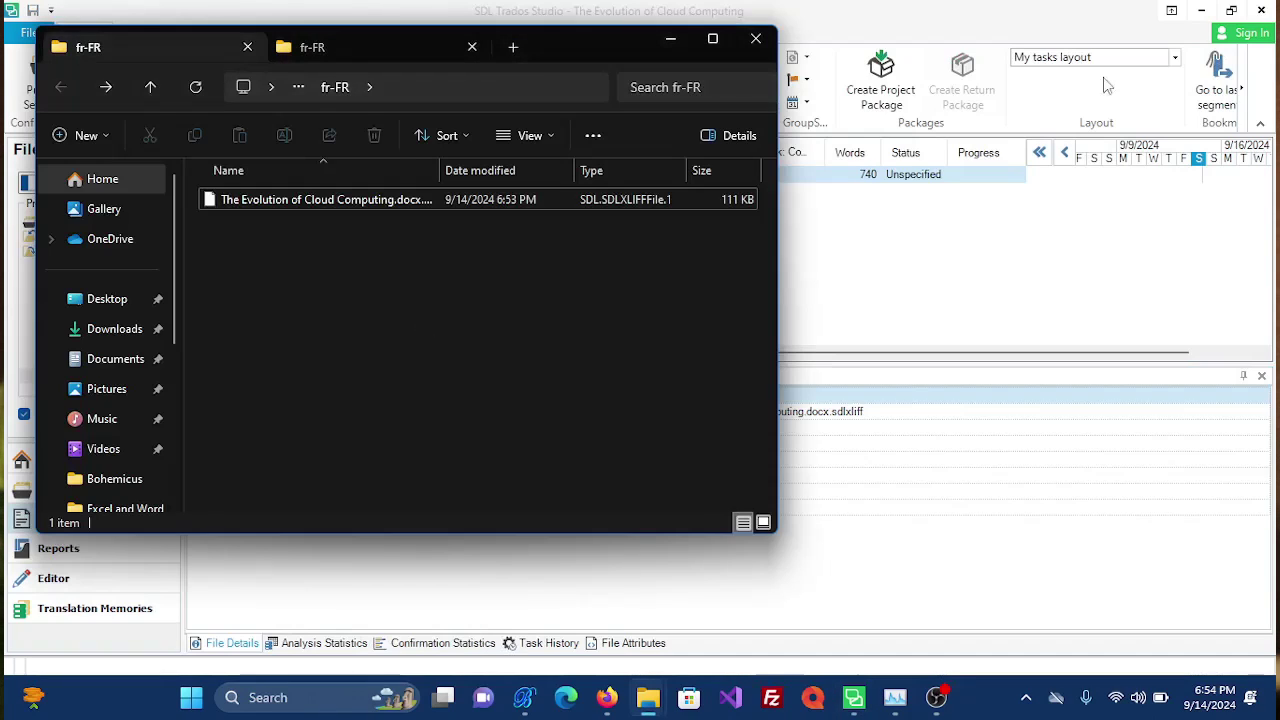
Minimize Trados and bring the Bohemicus window forward, nudging it right.
click(1200, 12)
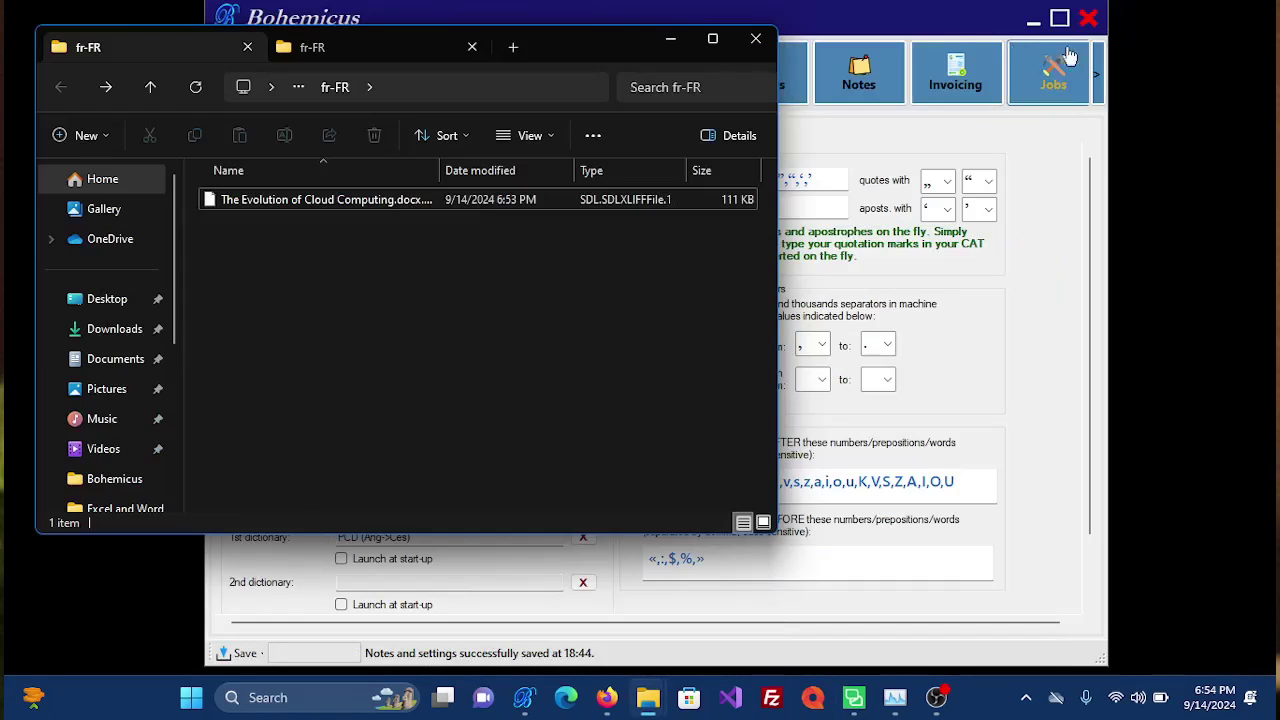
drag(918, 22, 1040, 30)
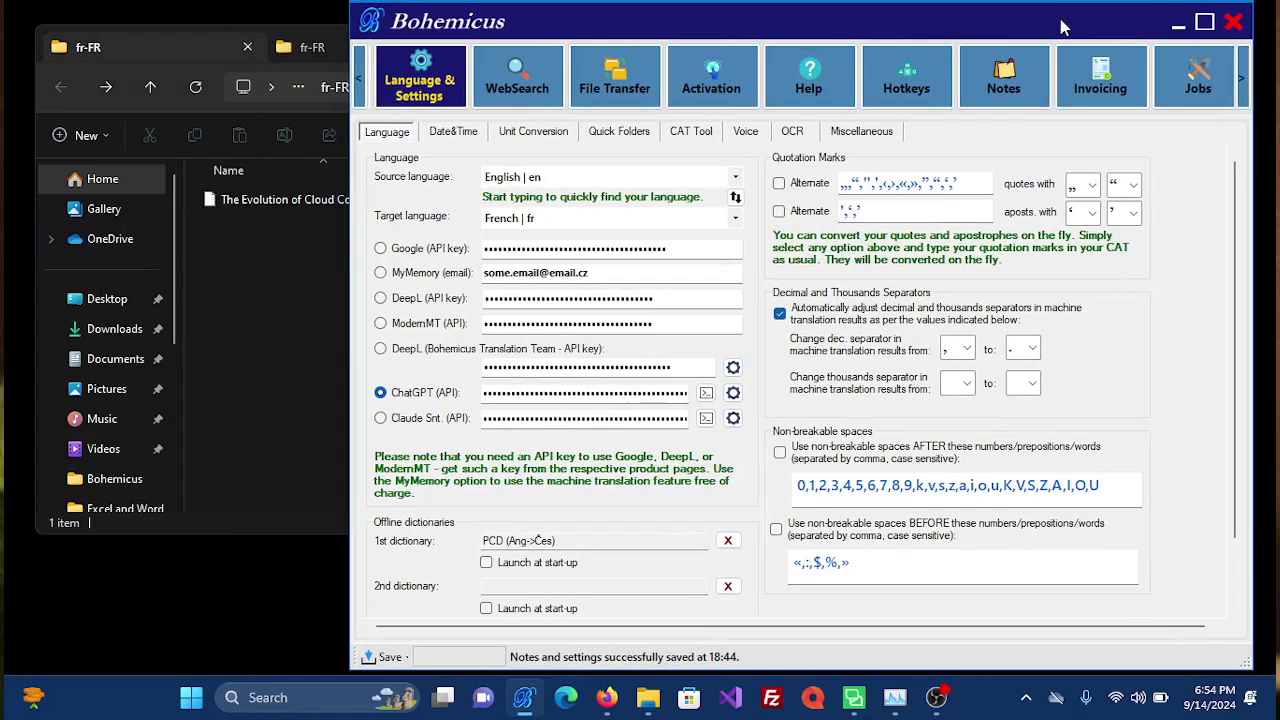
drag(855, 30, 905, 52)
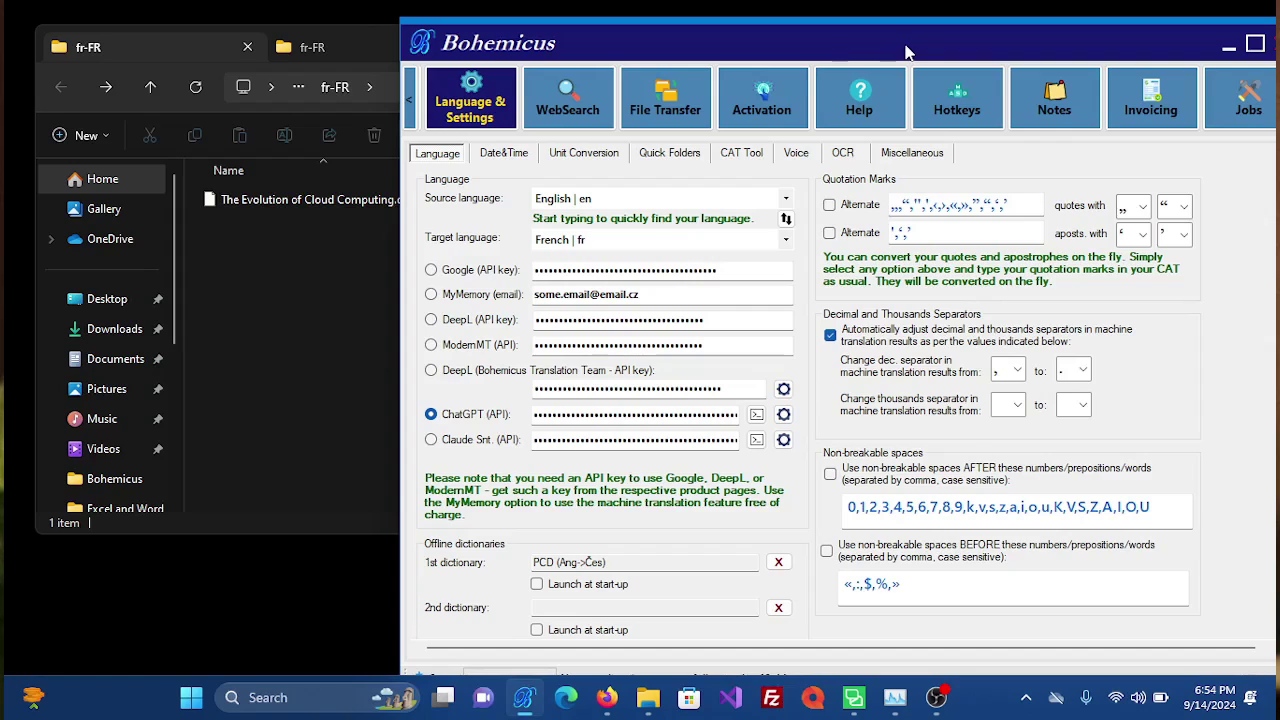
Set English | en as source, French | fr as target, and ChatGPT (API) as engine.
click(786, 199)
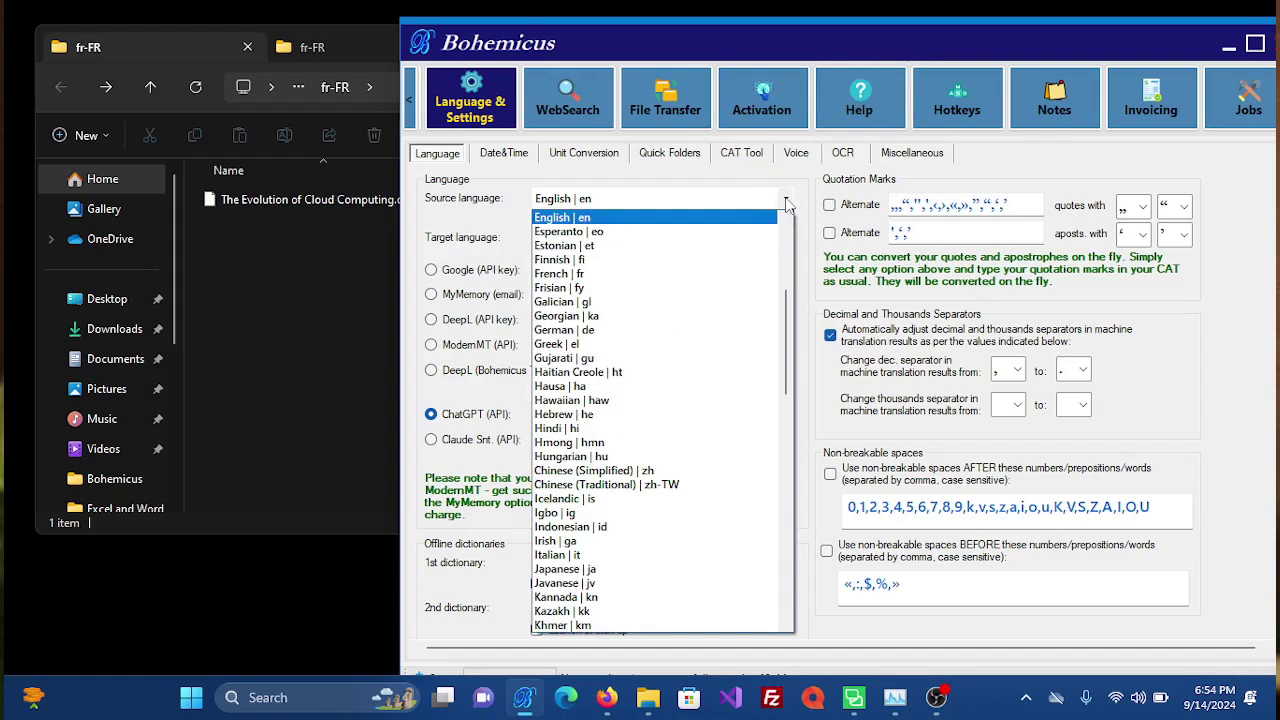
click(589, 218)
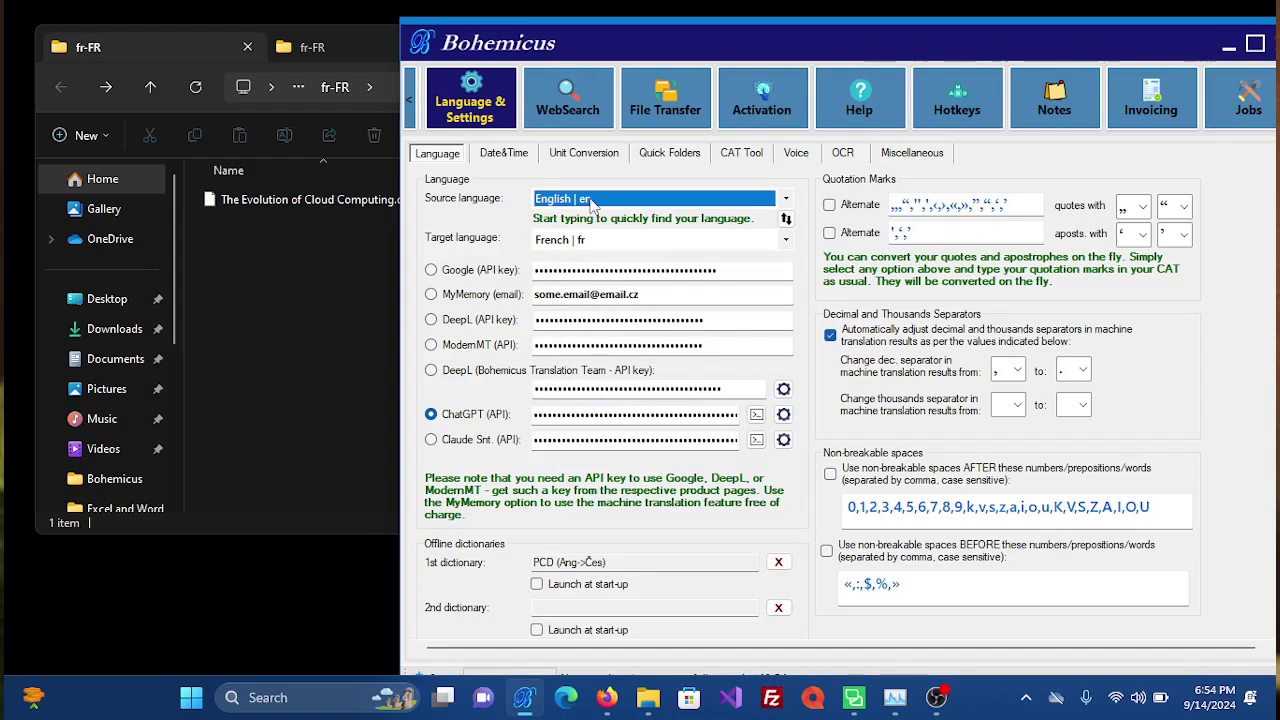
click(787, 241)
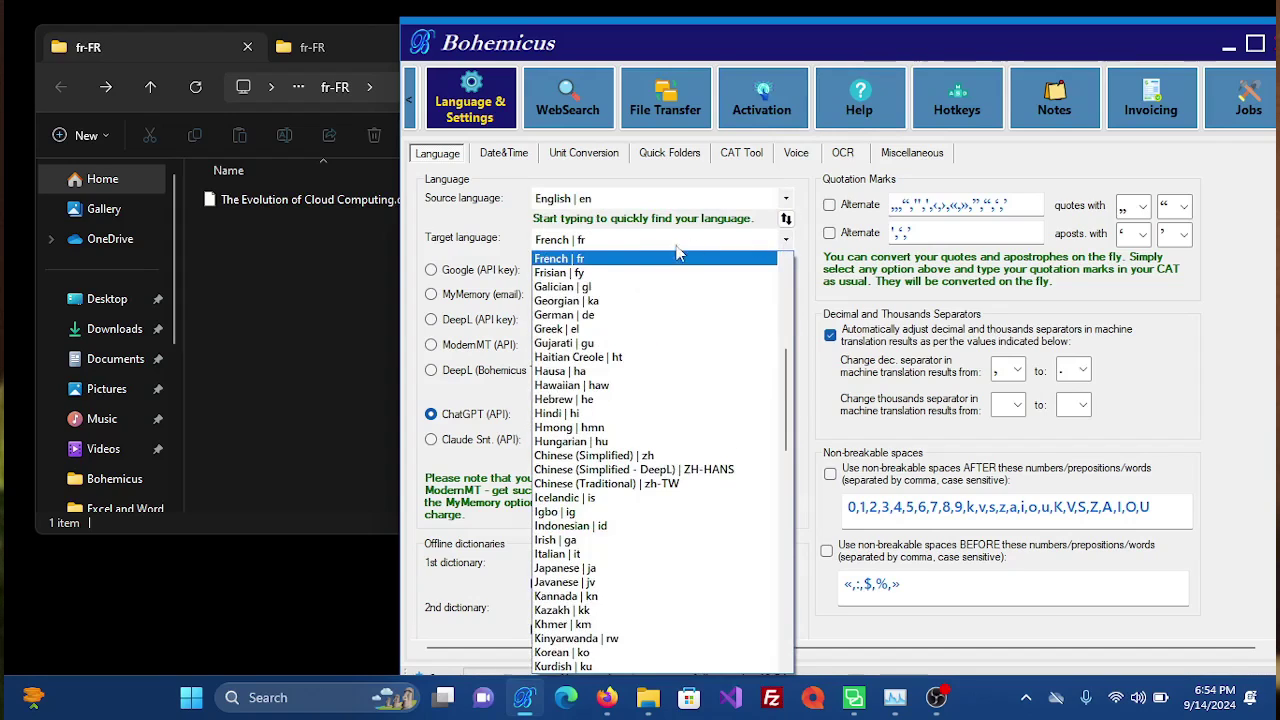
click(562, 262)
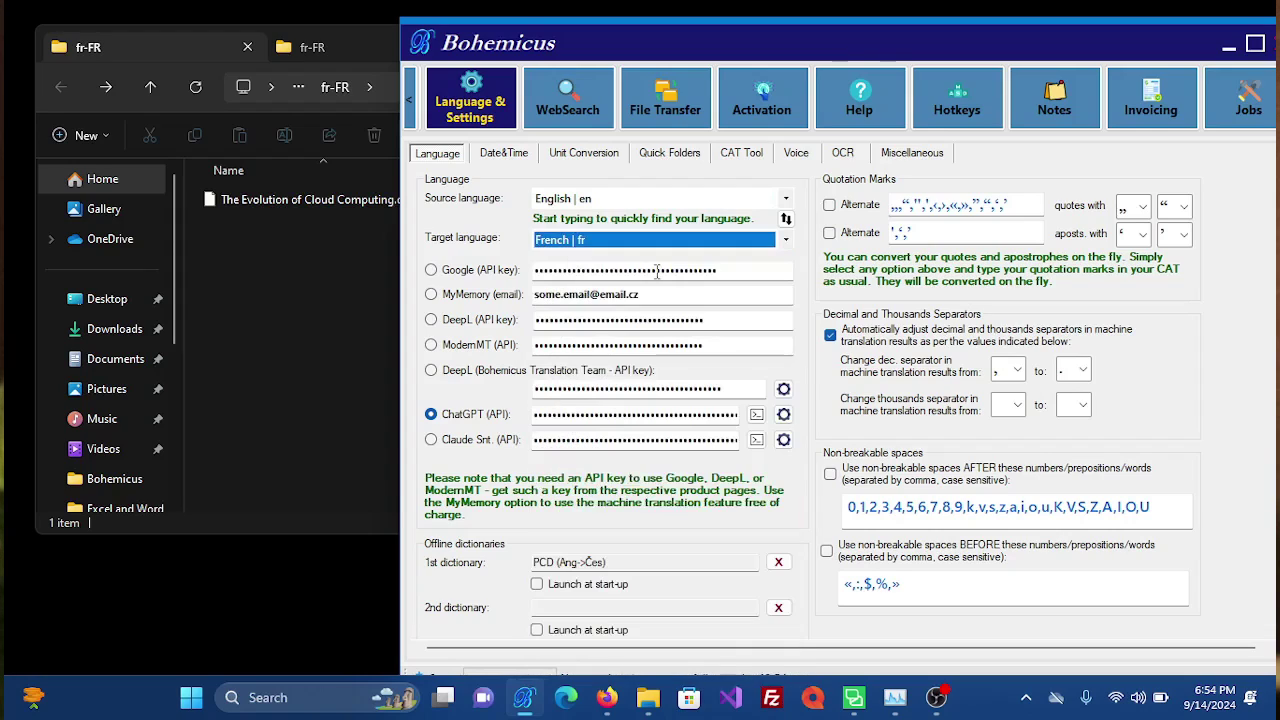
click(431, 414)
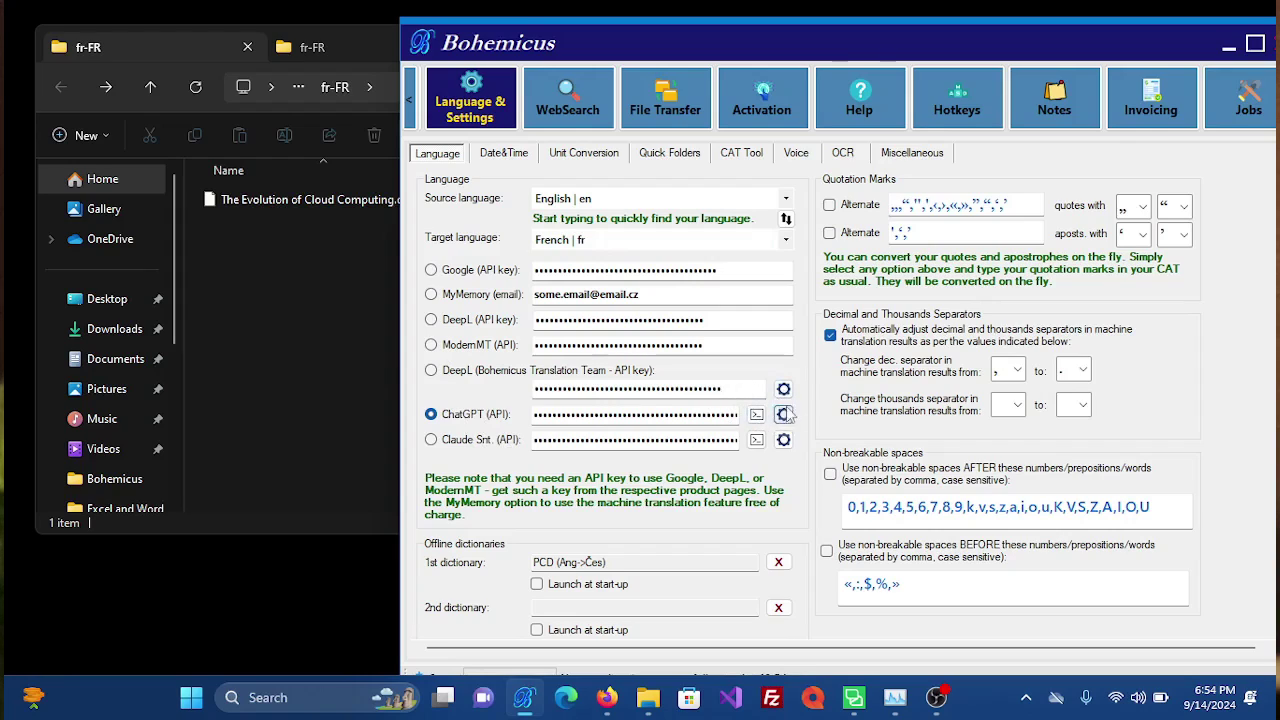
In the ChatGPT settings, keep gpt-4o-mini and set creativity 0.7, leaving instructions empty.
click(785, 416)
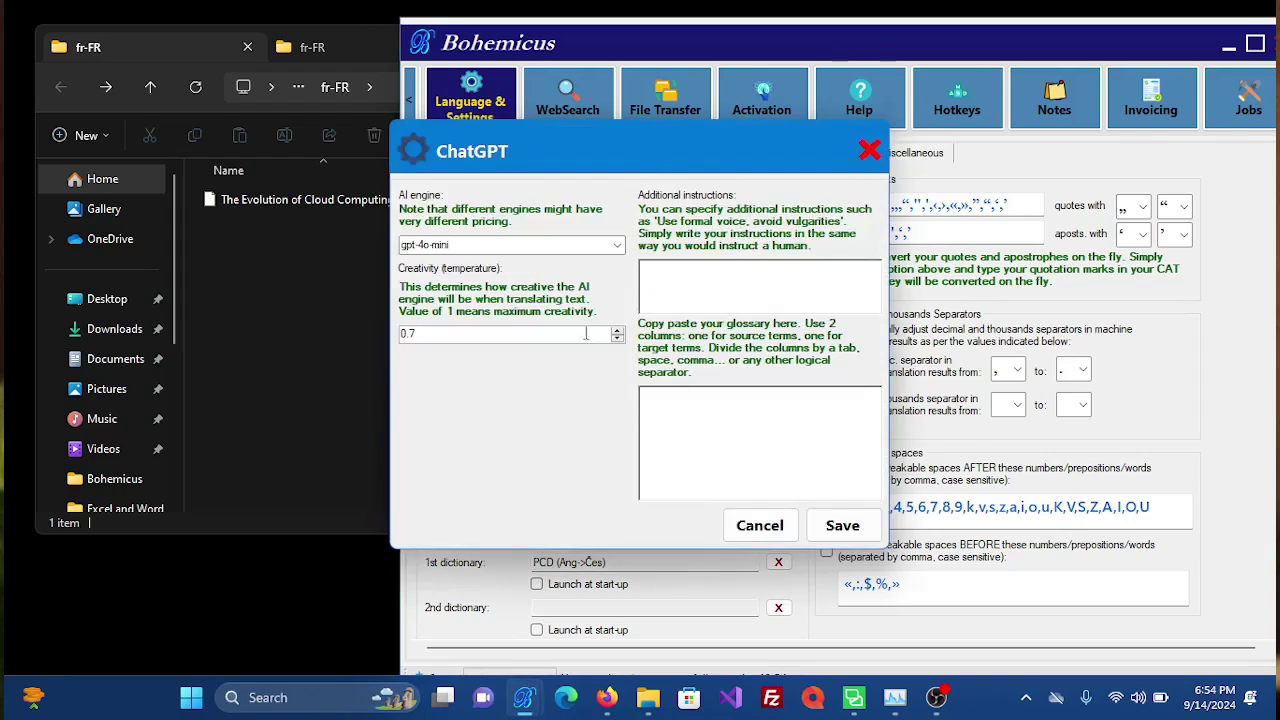
click(617, 245)
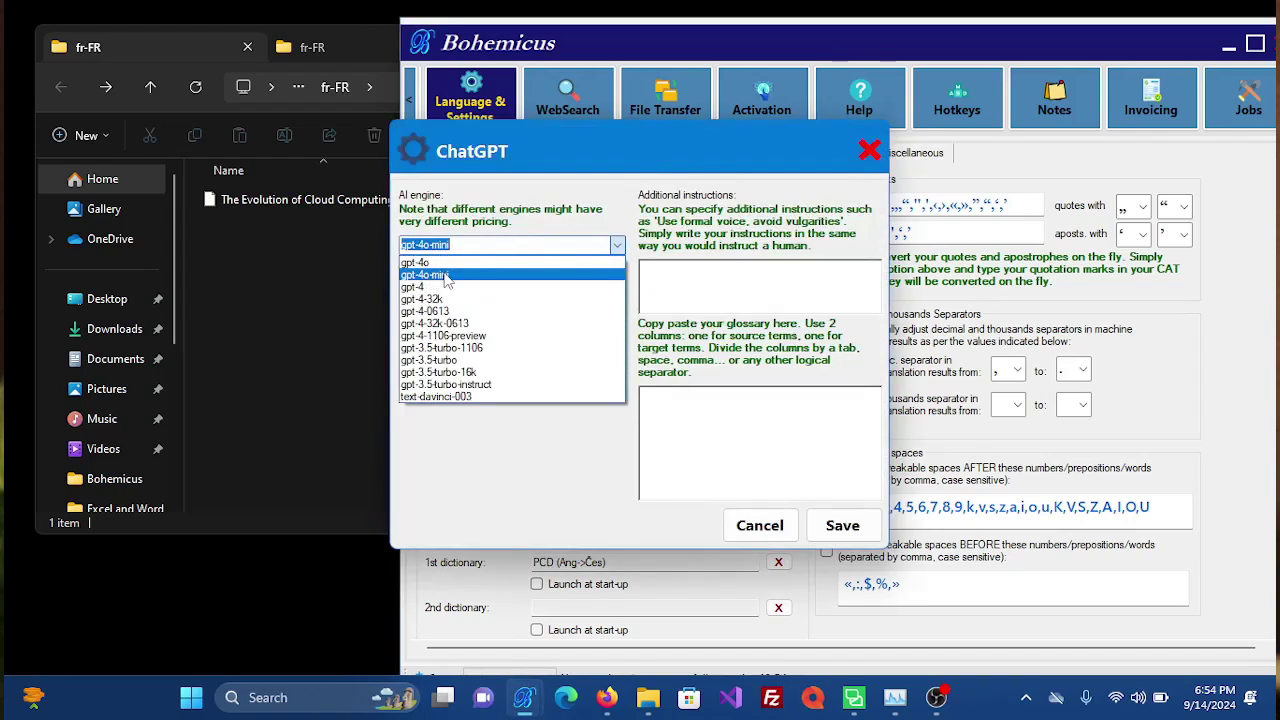
click(440, 275)
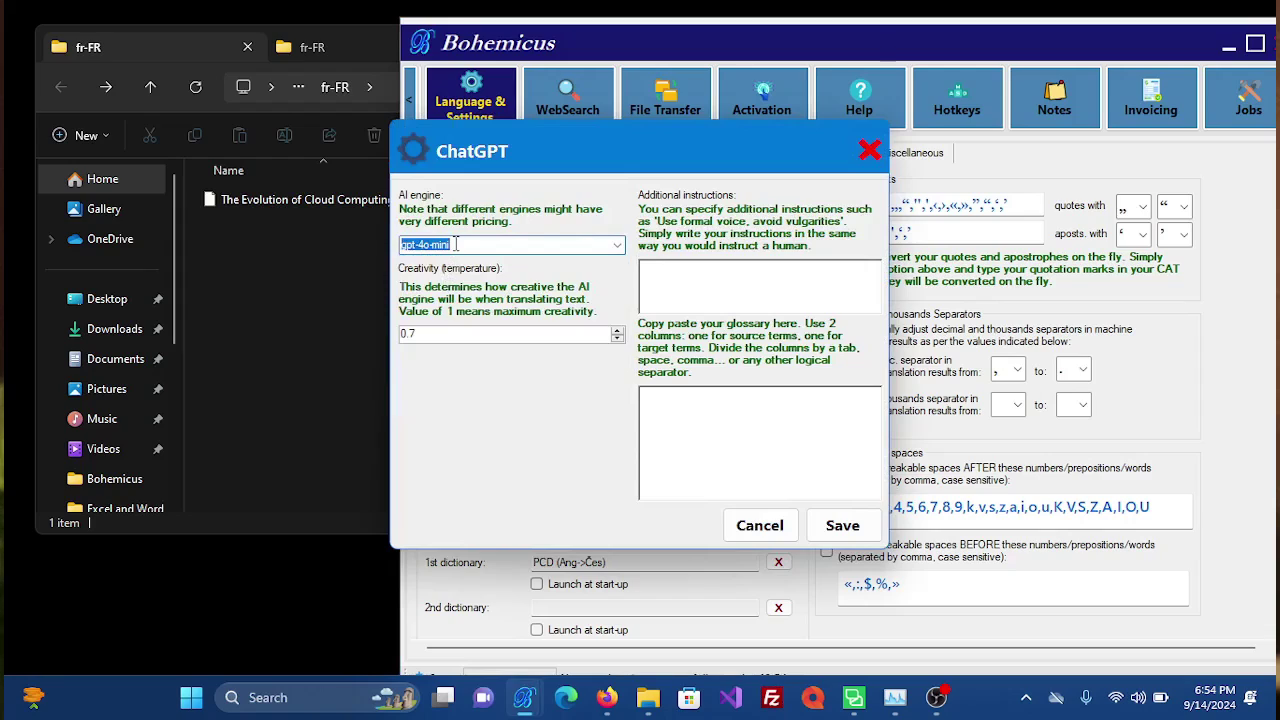
click(424, 333)
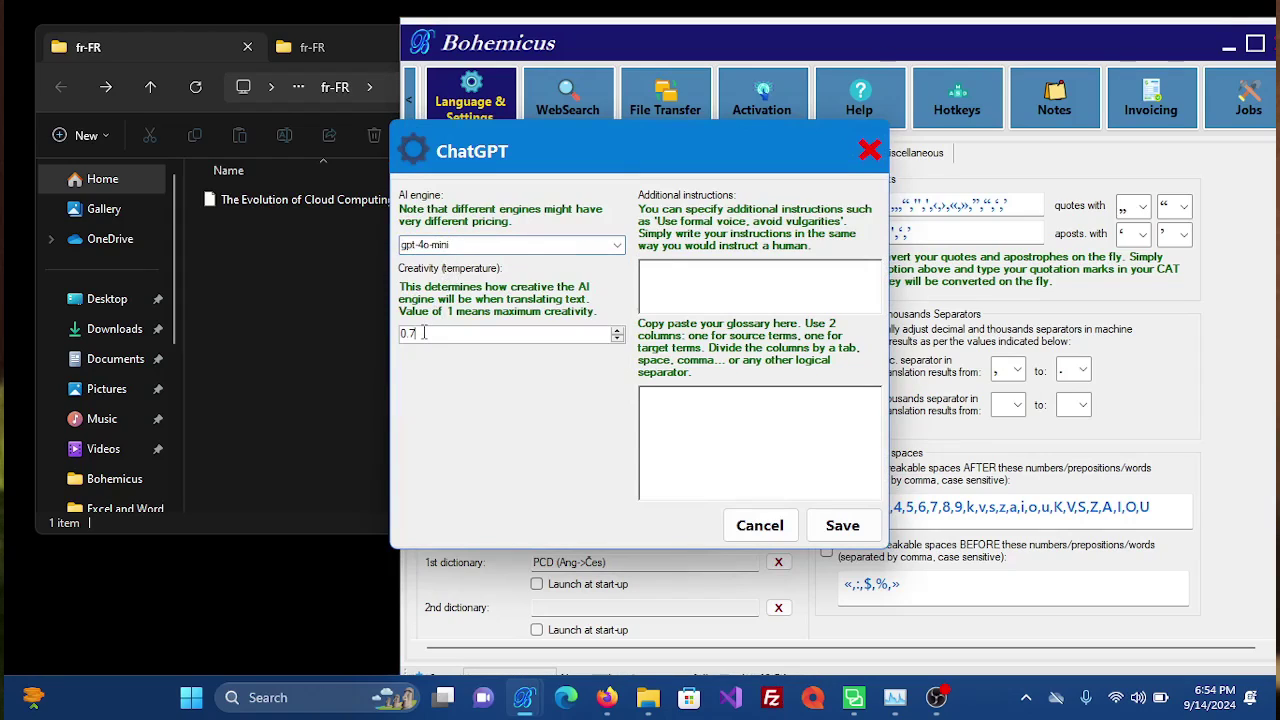
double_click(433, 335)
click(670, 274)
drag(640, 151, 642, 141)
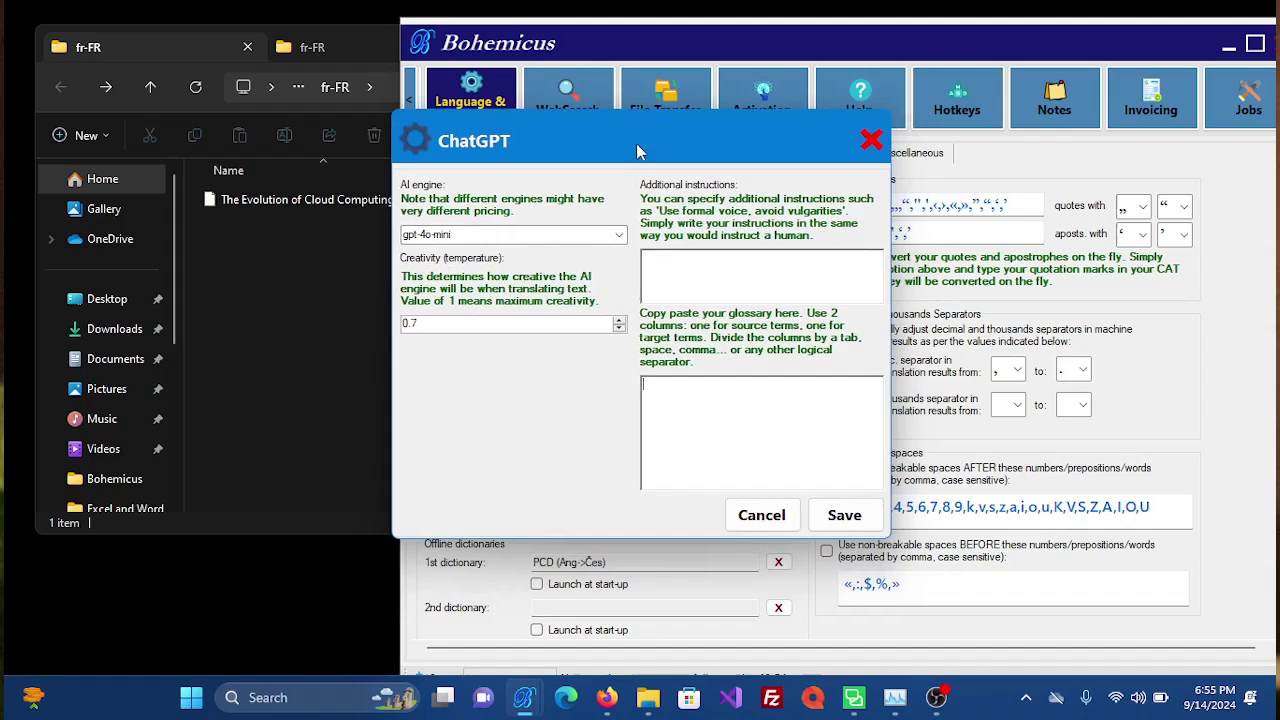
Save the ChatGPT settings and go to Bohemicus's Trados/CATs pretranslation page.
click(845, 515)
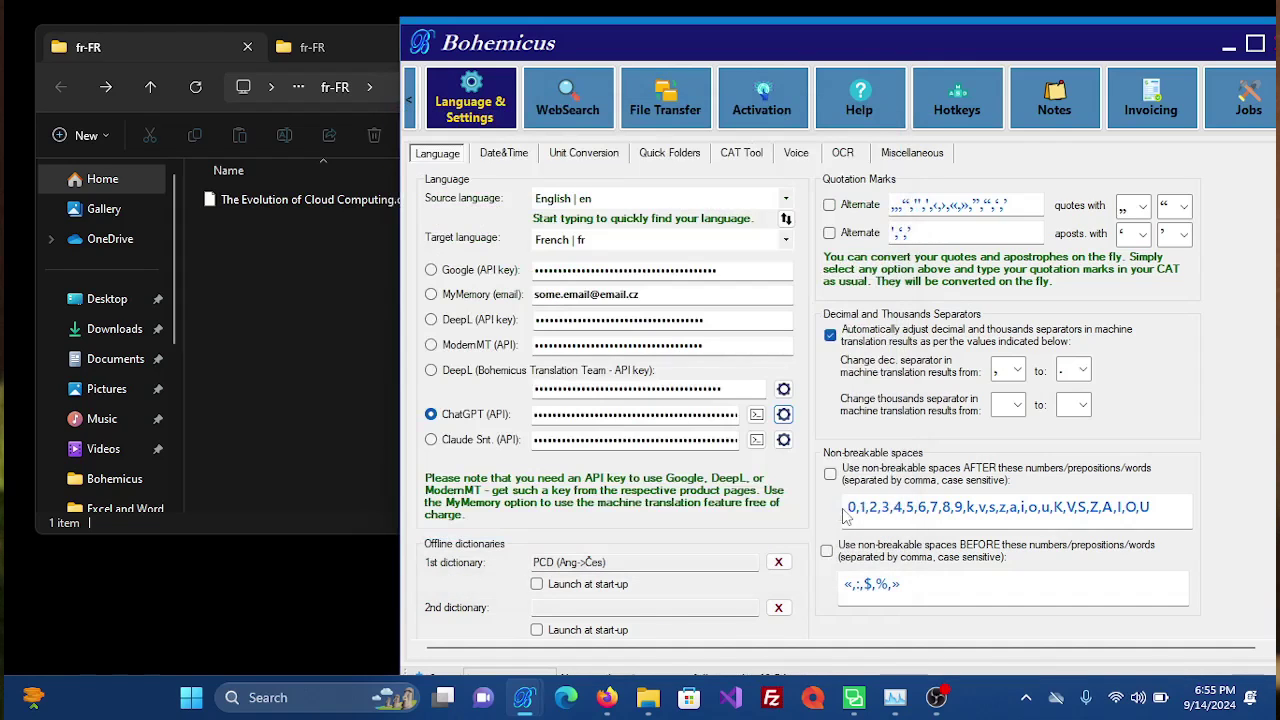
drag(830, 50, 742, 43)
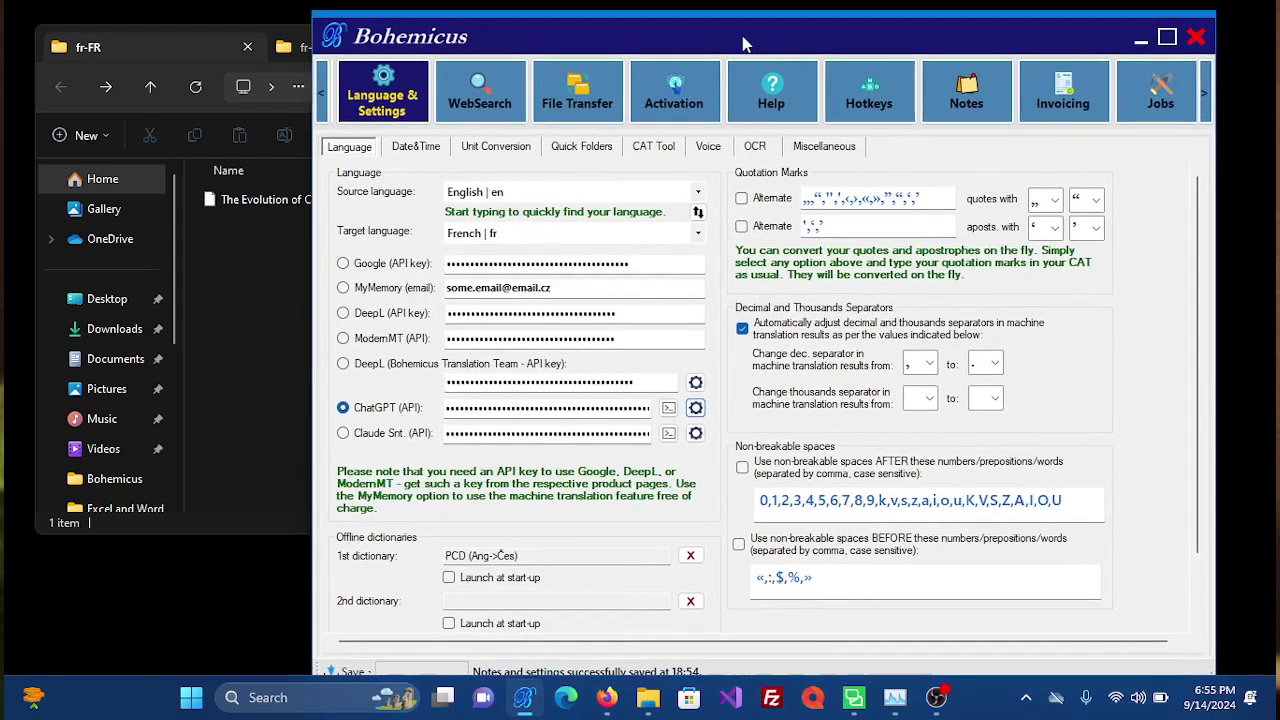
click(1206, 95)
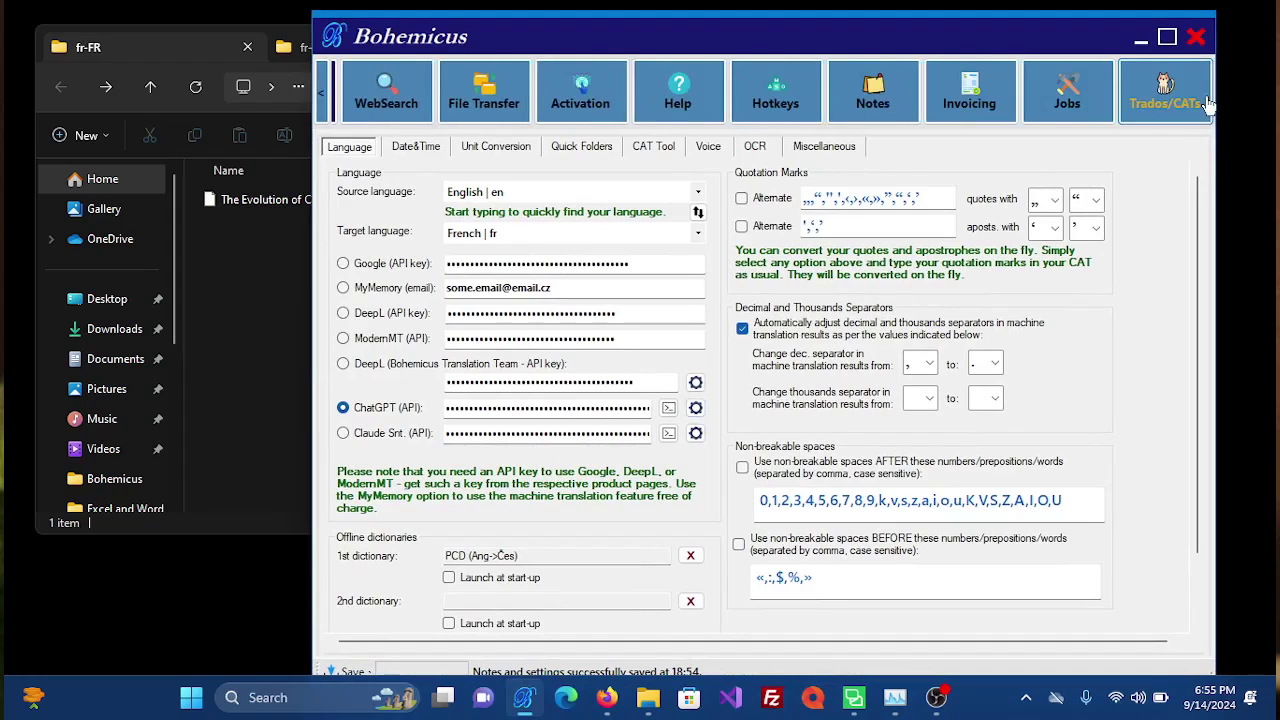
click(1168, 90)
drag(754, 48, 838, 45)
Drag The Evolution of Cloud Computing.docx.sdlxliff from the fr-FR folder into the XLIFF Pretranslate list.
click(364, 36)
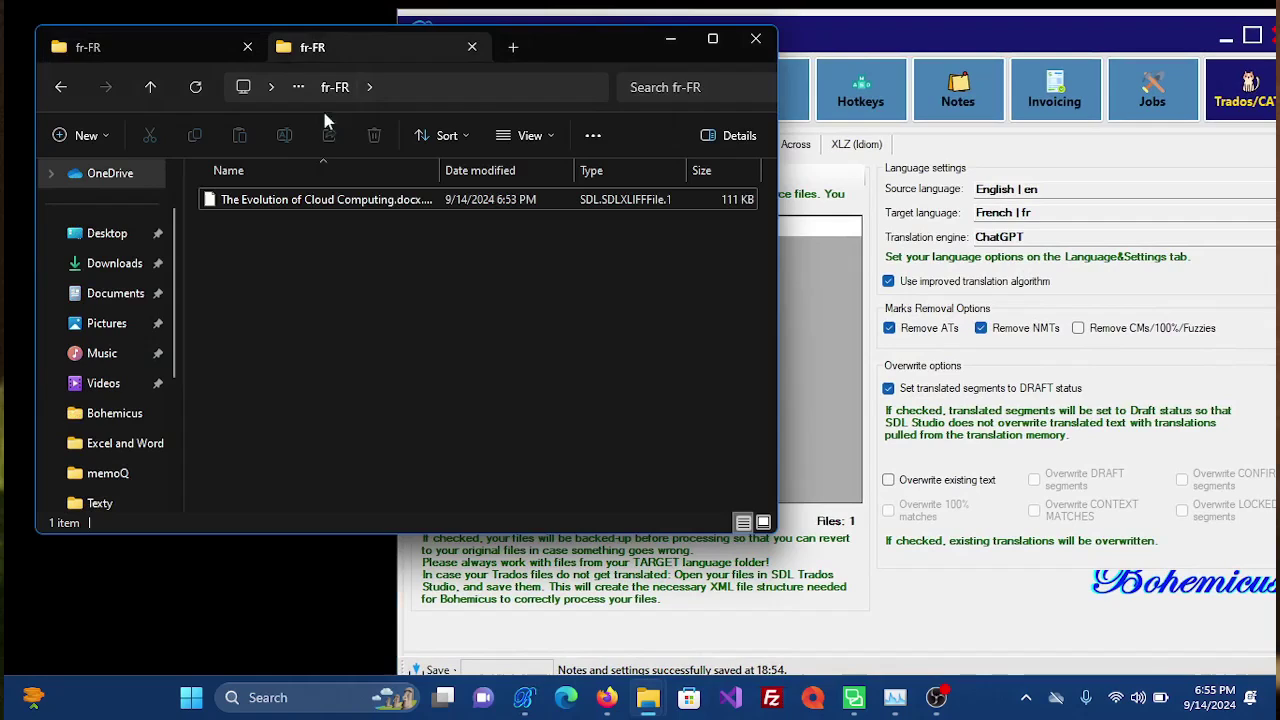
drag(549, 40, 465, 42)
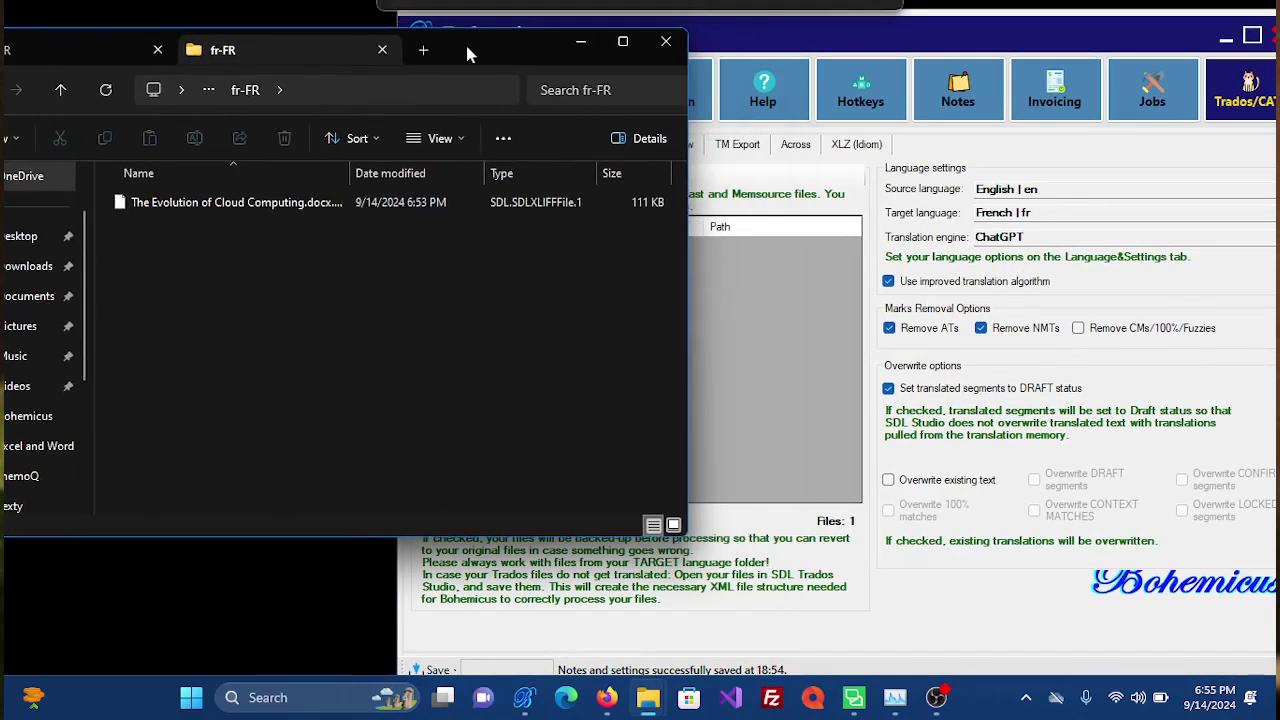
drag(162, 204, 750, 268)
drag(859, 40, 712, 38)
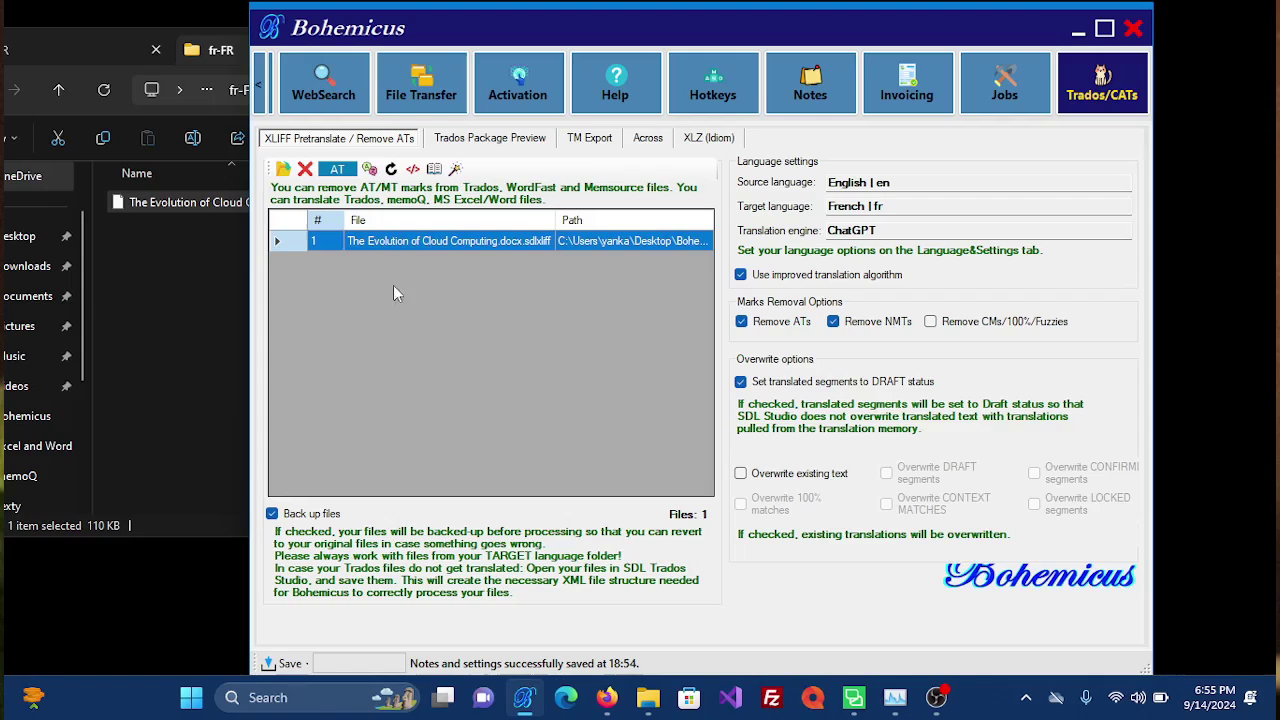
Machine-translate all 54 units of the sdlxliff file, close the report and minimize Bohemicus.
click(369, 169)
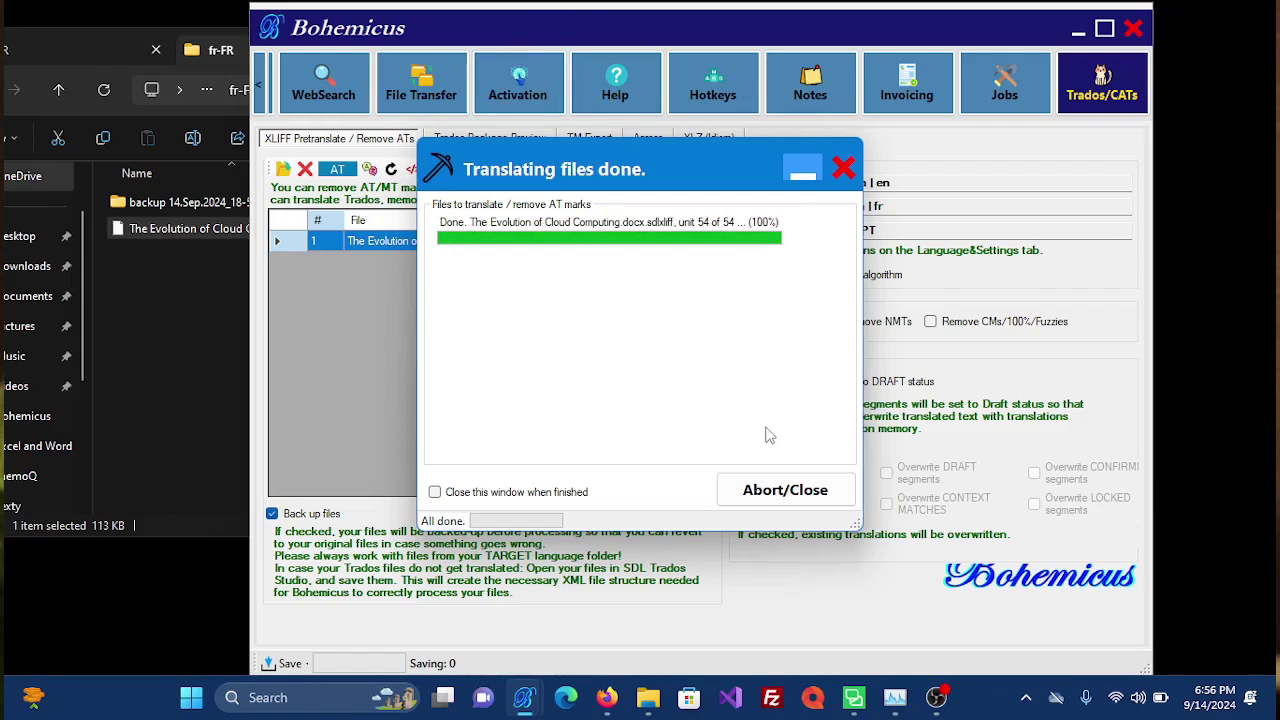
click(783, 505)
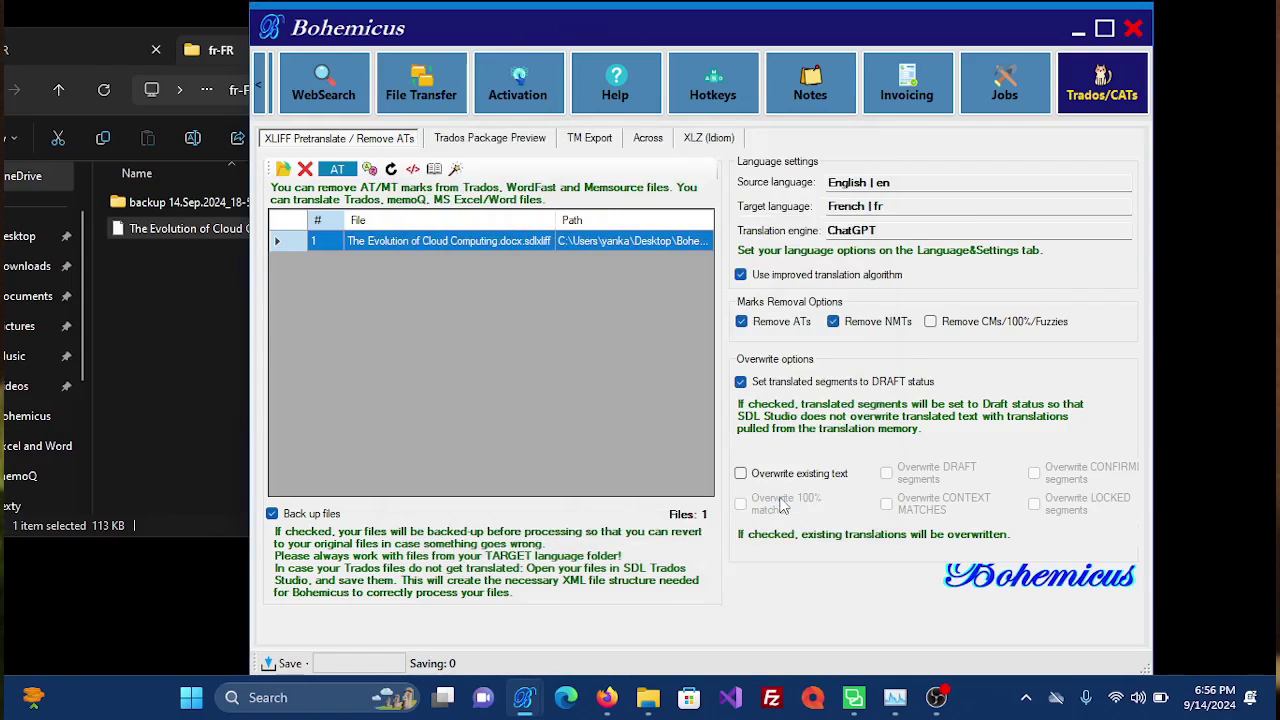
click(1076, 30)
Restore Trados and open the translated file in the Editor from the Files view.
click(853, 697)
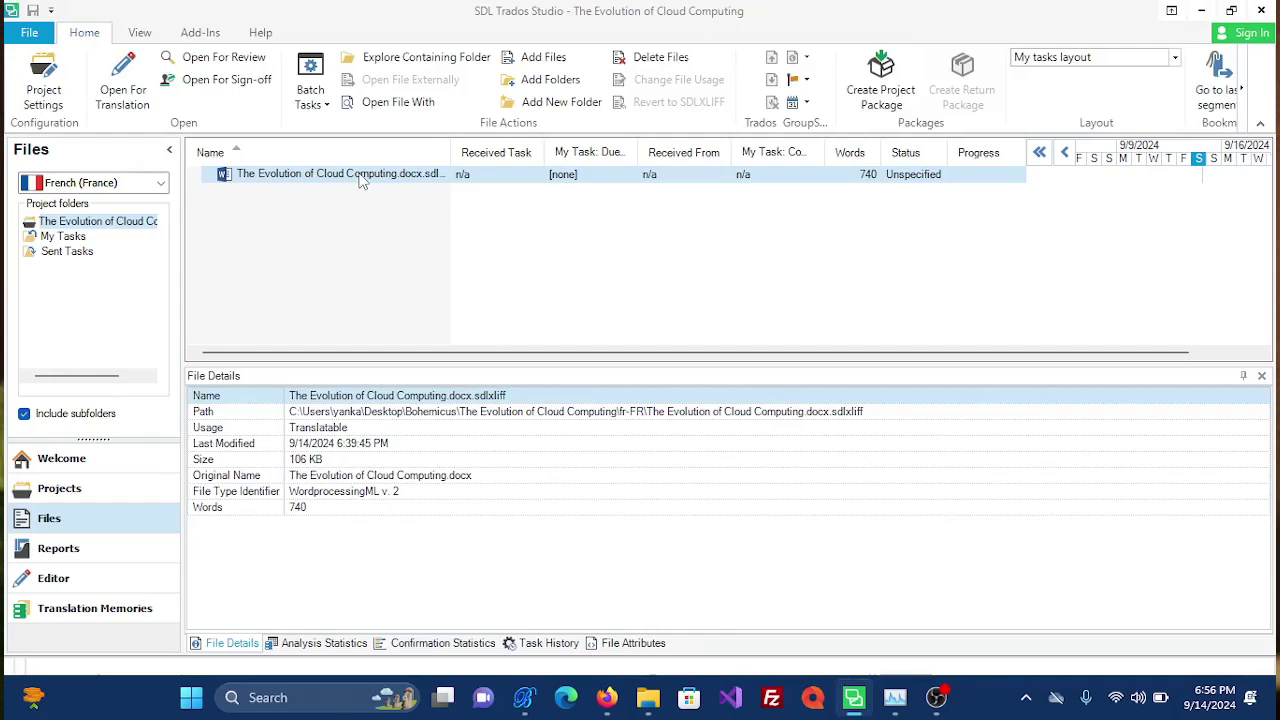
double_click(362, 176)
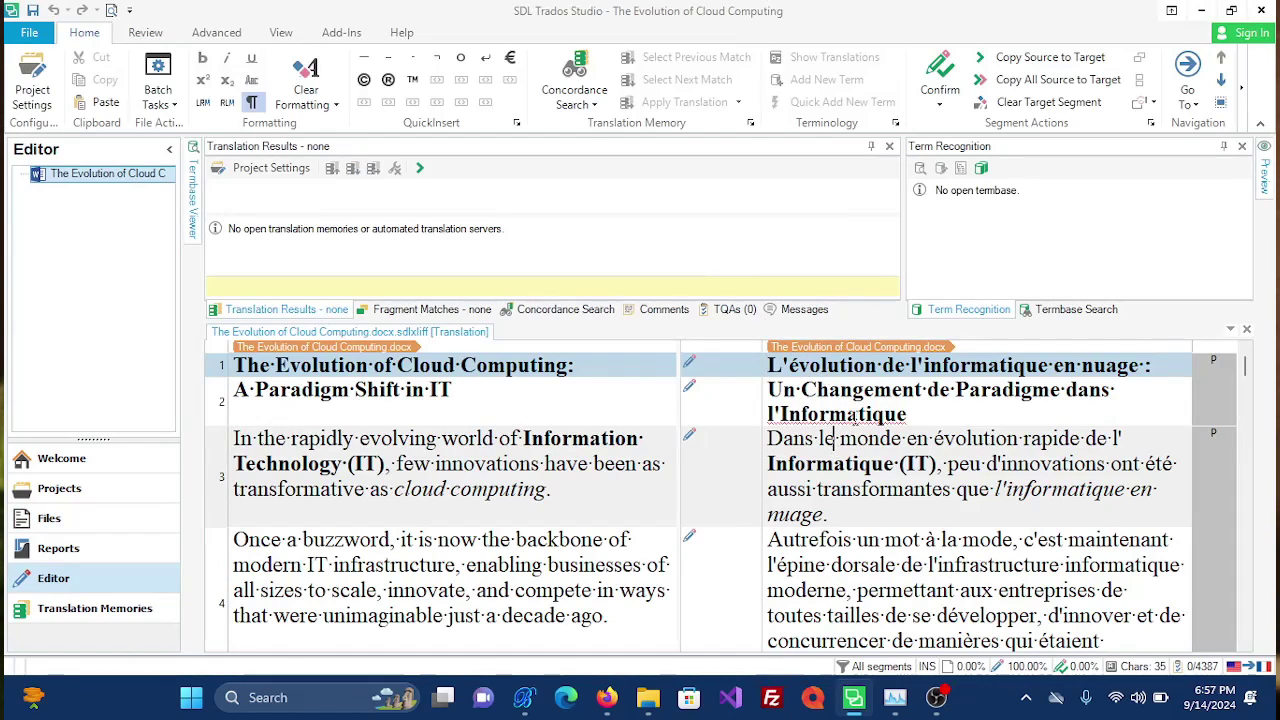
click(836, 440)
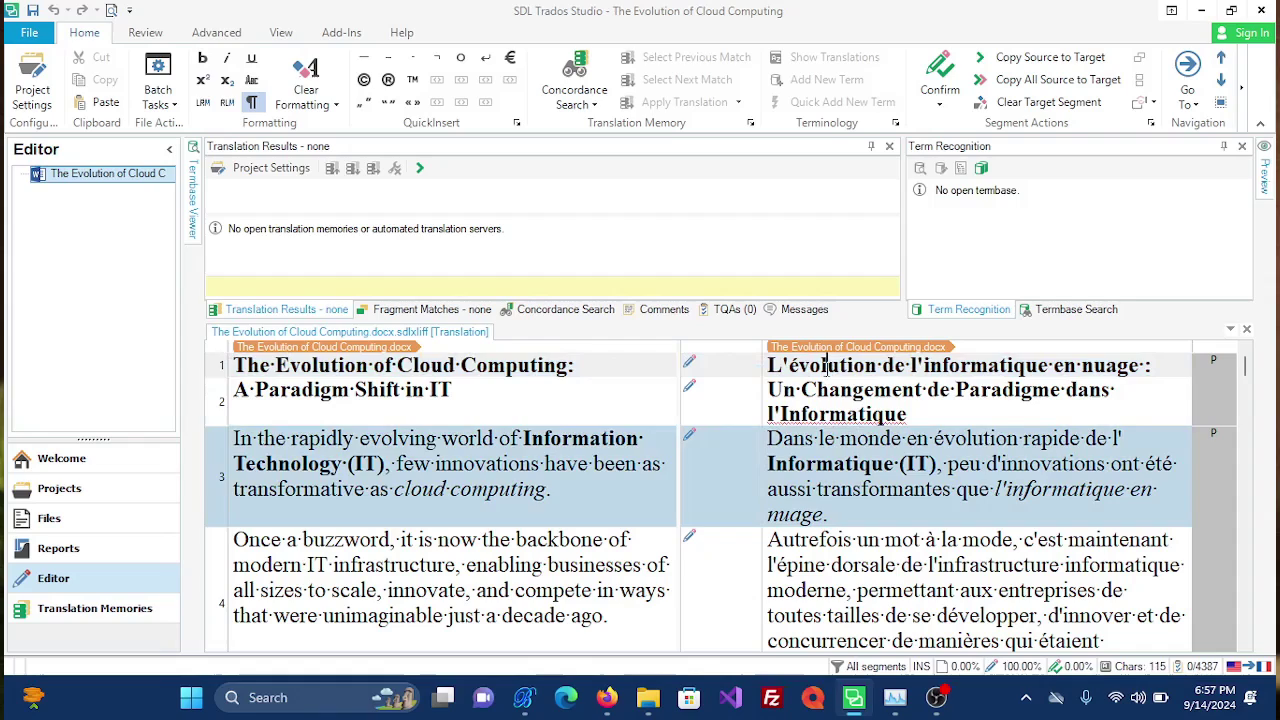
key(ctrl+Home)
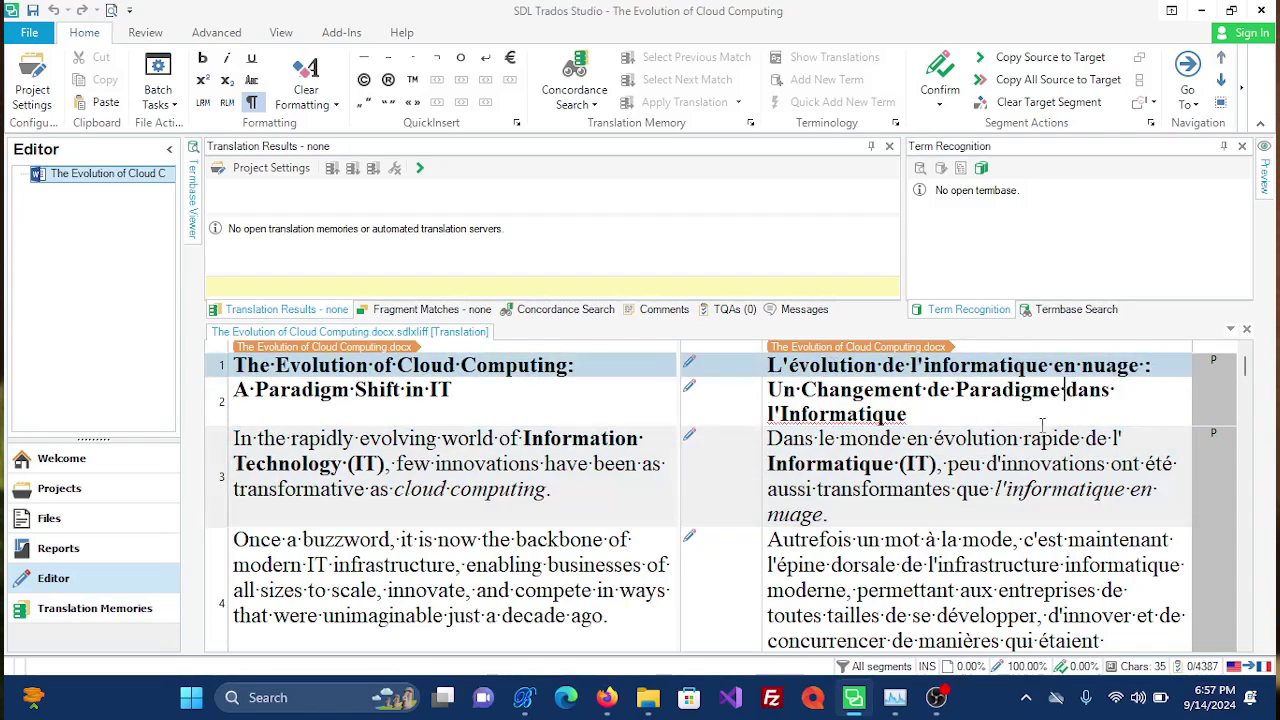
Review the French segments, checking the bold Informatique and italic l'informatique formatting.
click(1068, 389)
drag(816, 464, 885, 466)
drag(1028, 489, 1090, 489)
click(1090, 489)
scroll(1050, 480, down, 5)
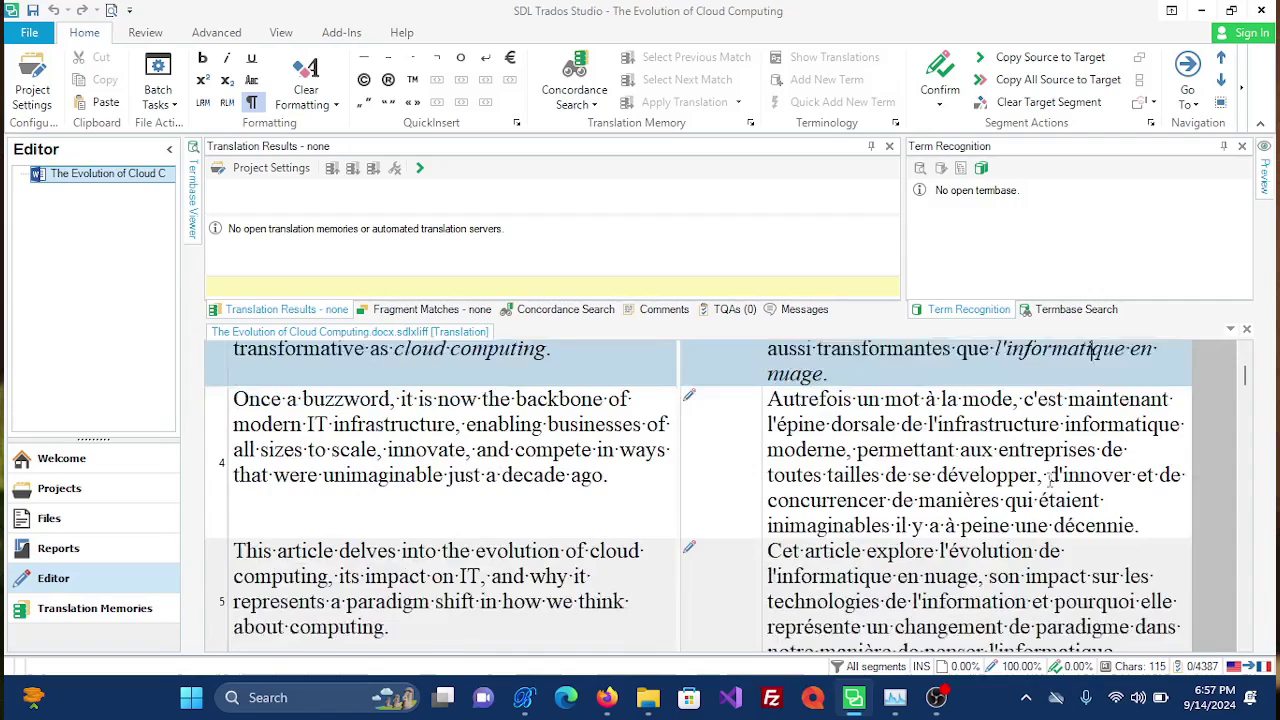
scroll(1022, 492, down, 3)
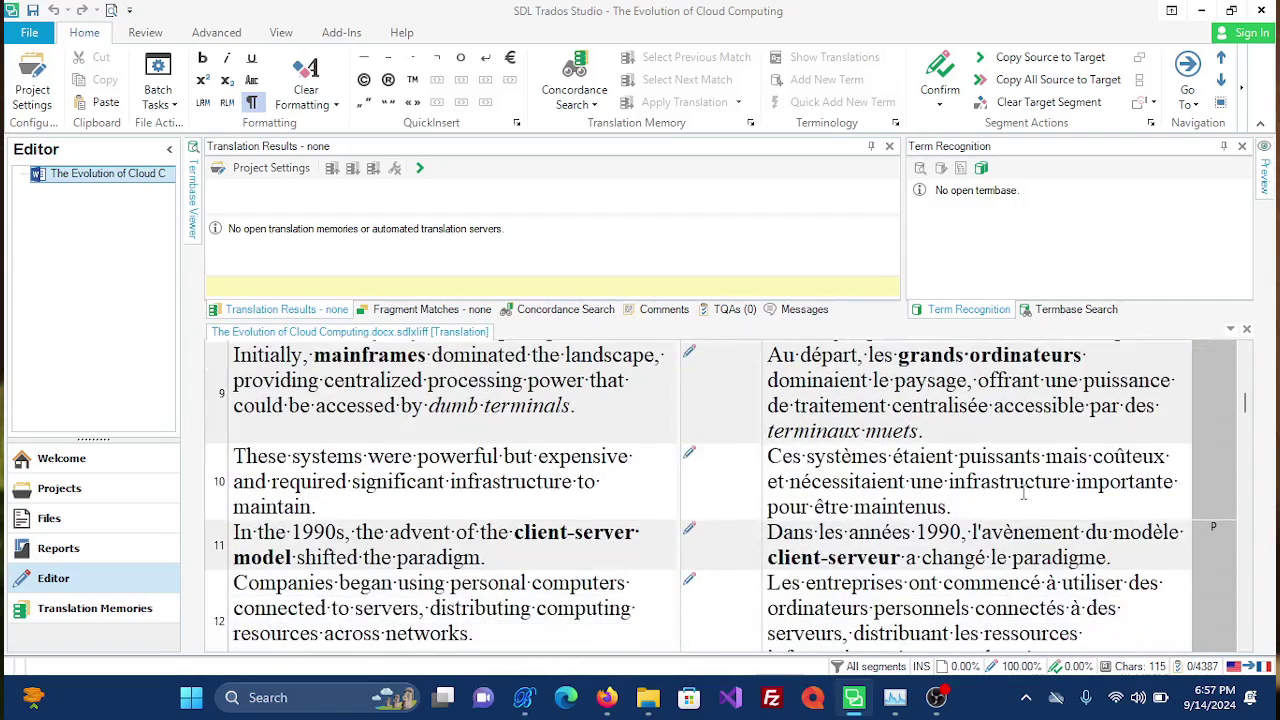
scroll(1022, 492, down, 4)
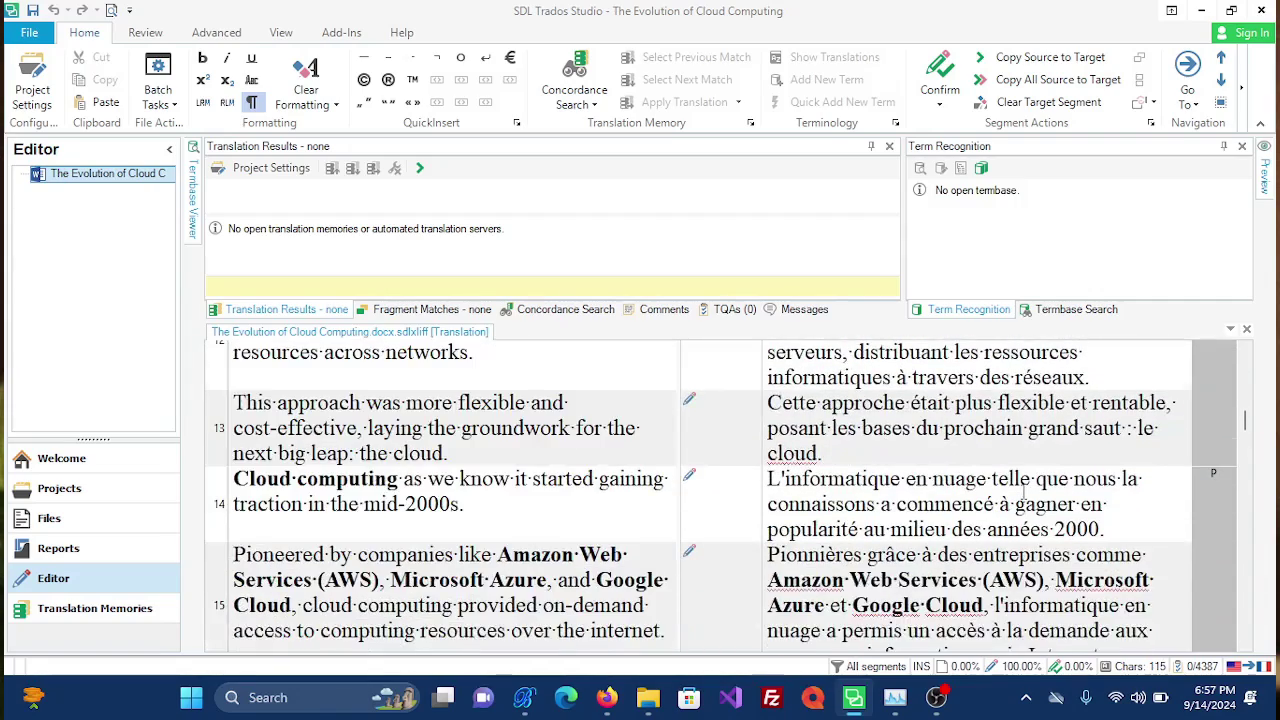